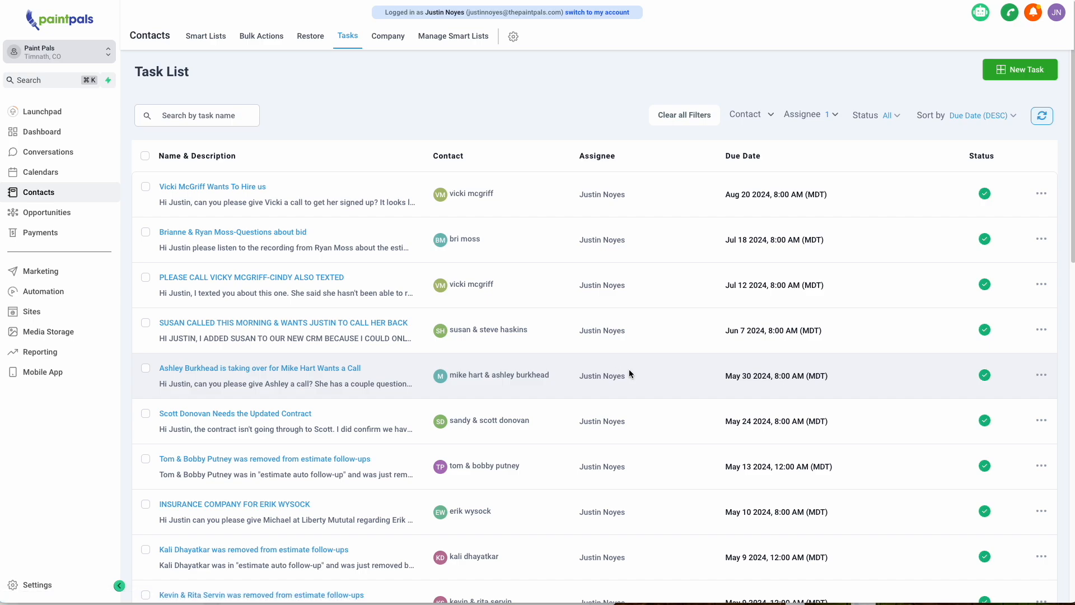
Reset the task list filters, filter the tasks by a single assignee and show only those with Pending status.
left_click(697, 116)
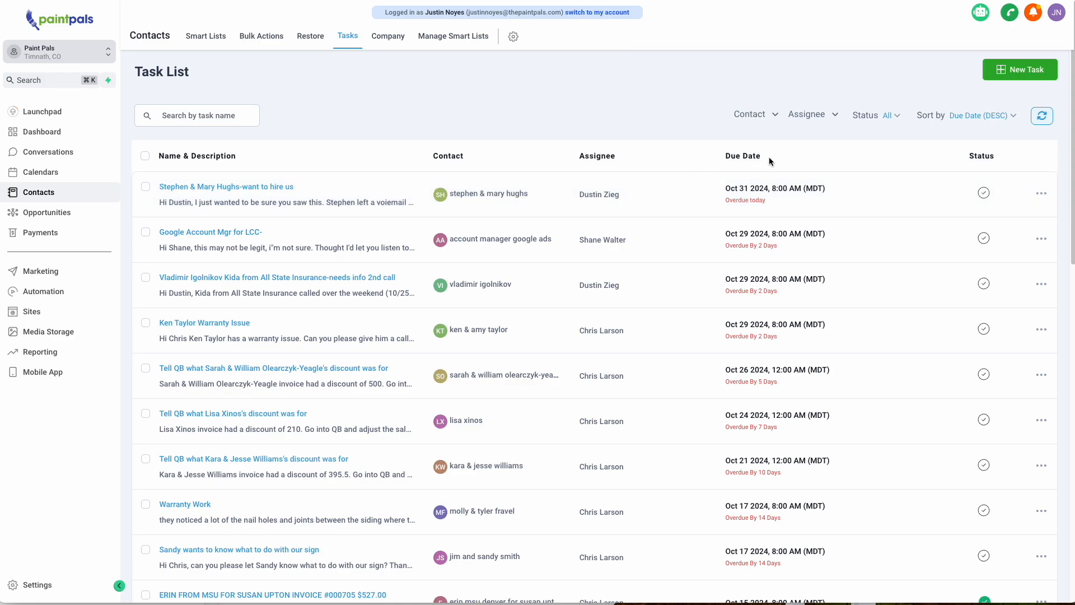
left_click(826, 117)
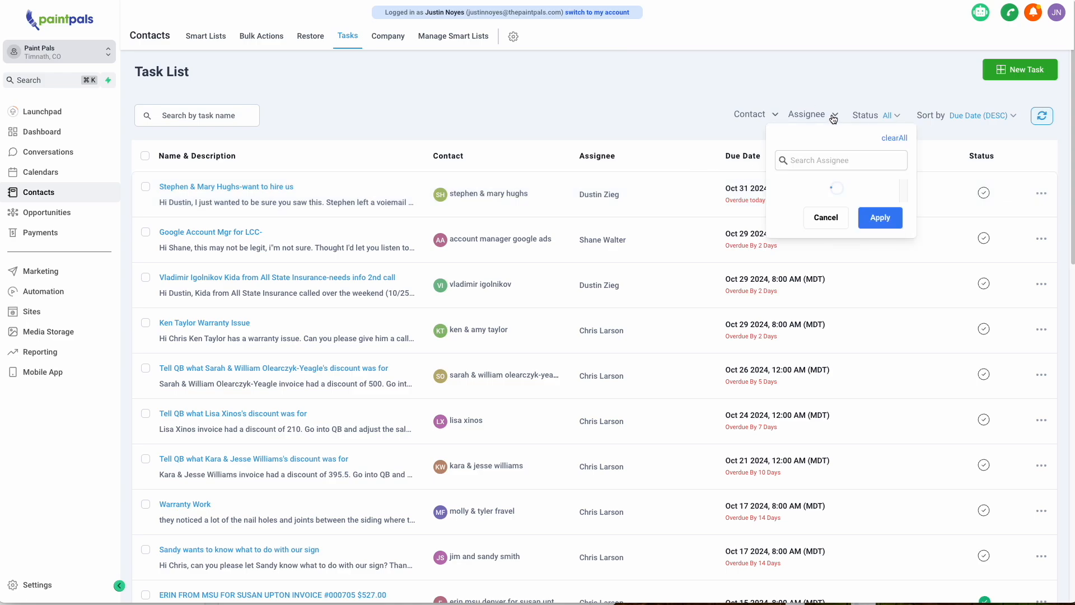
scroll(799, 255, "down", 2)
scroll(798, 258, "down", 3)
left_click(812, 264)
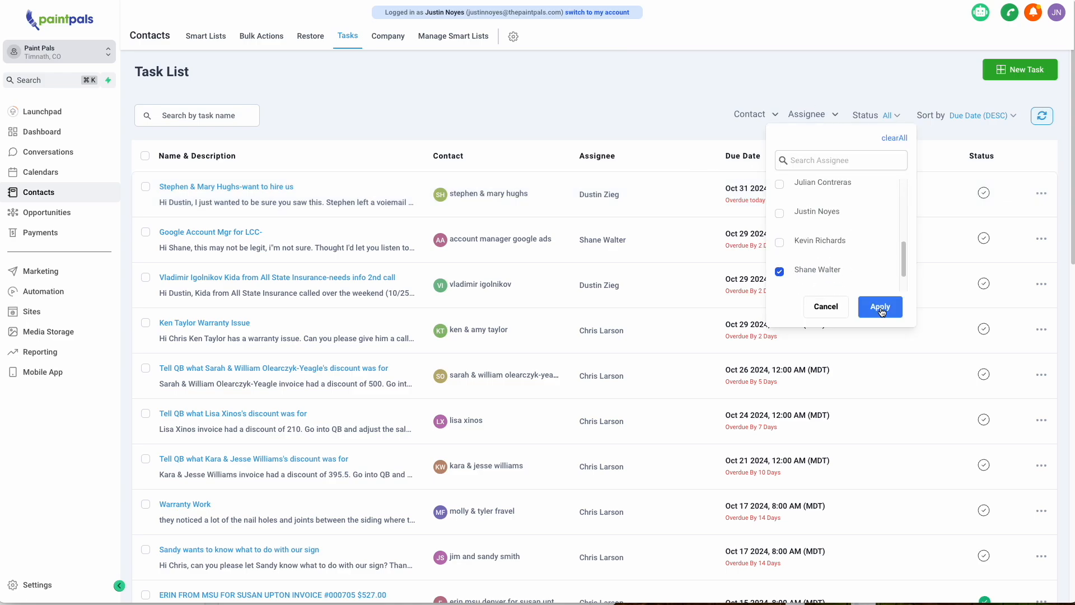
left_click(880, 306)
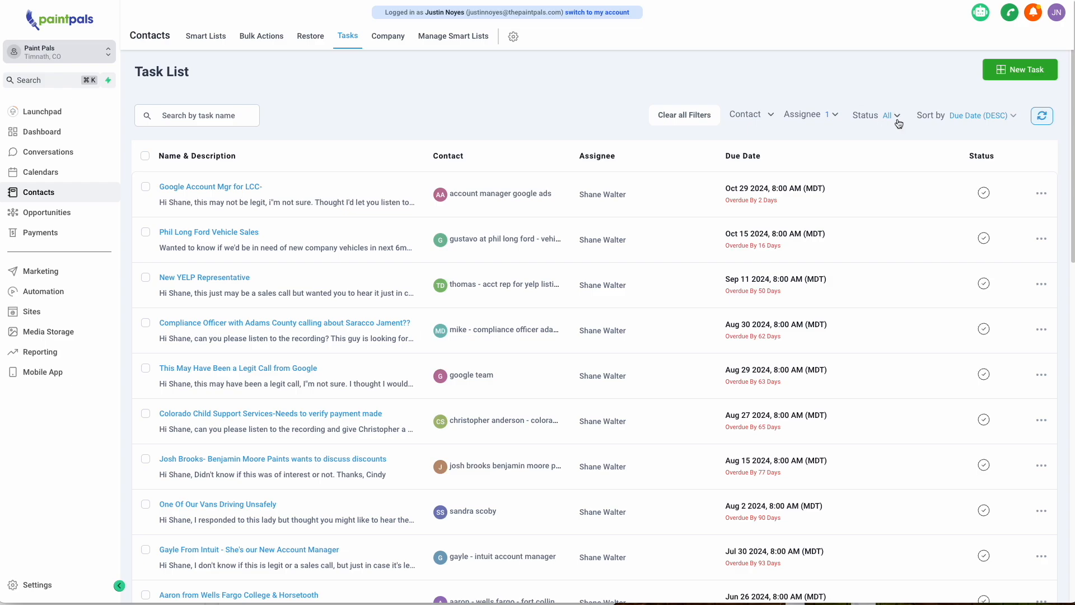
left_click(895, 118)
left_click(845, 156)
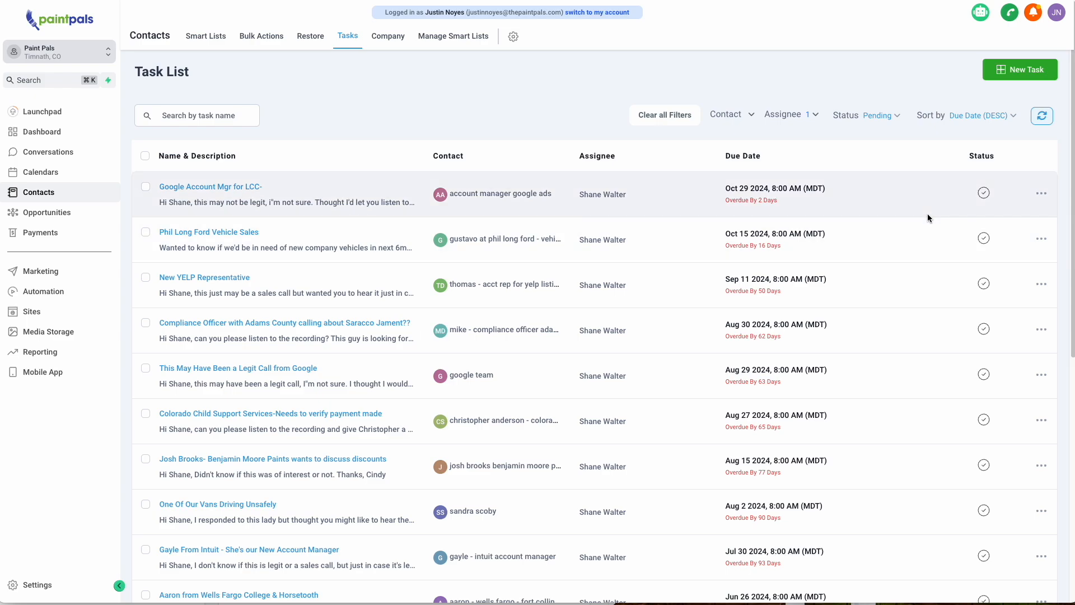
Visit Conversations and return to the Contacts task list to check its assignee and status filters.
left_click(62, 154)
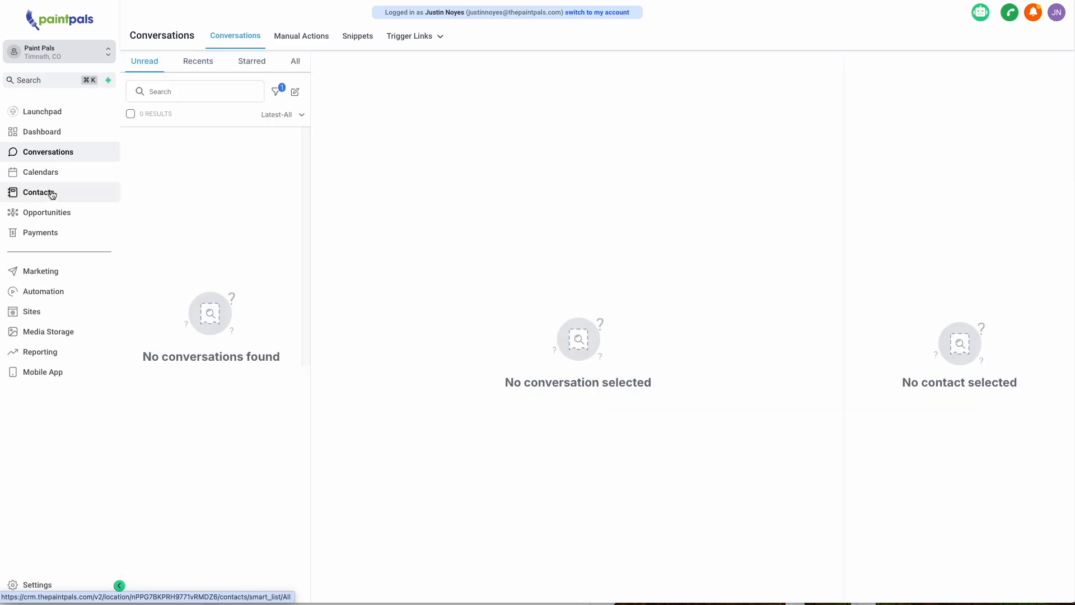
left_click(52, 194)
left_click(346, 37)
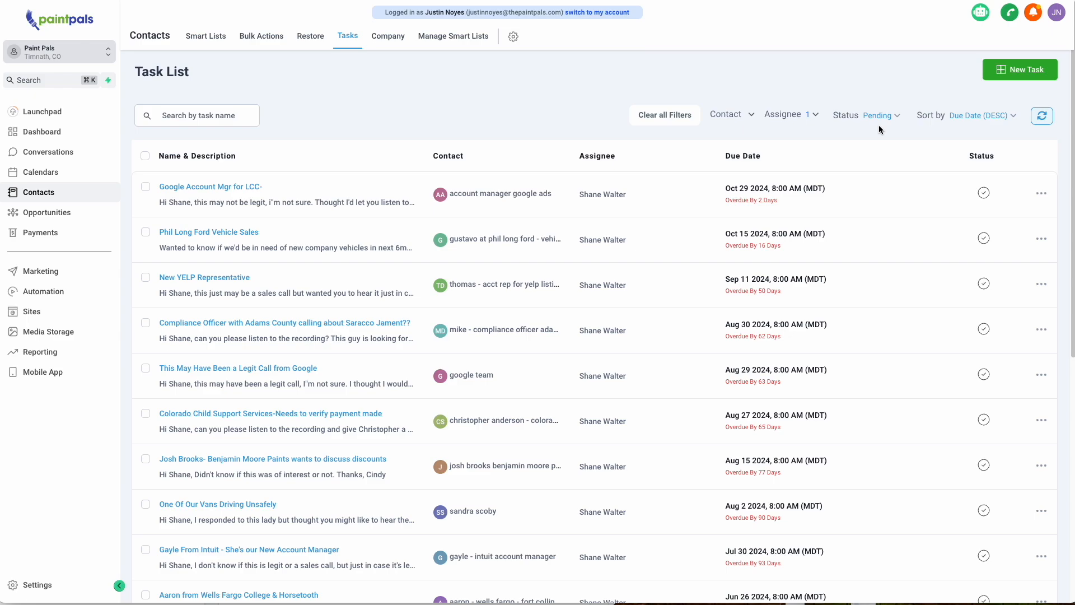
Add a Tasks widget from the General category to the Example dashboard and enlarge it.
left_click(56, 138)
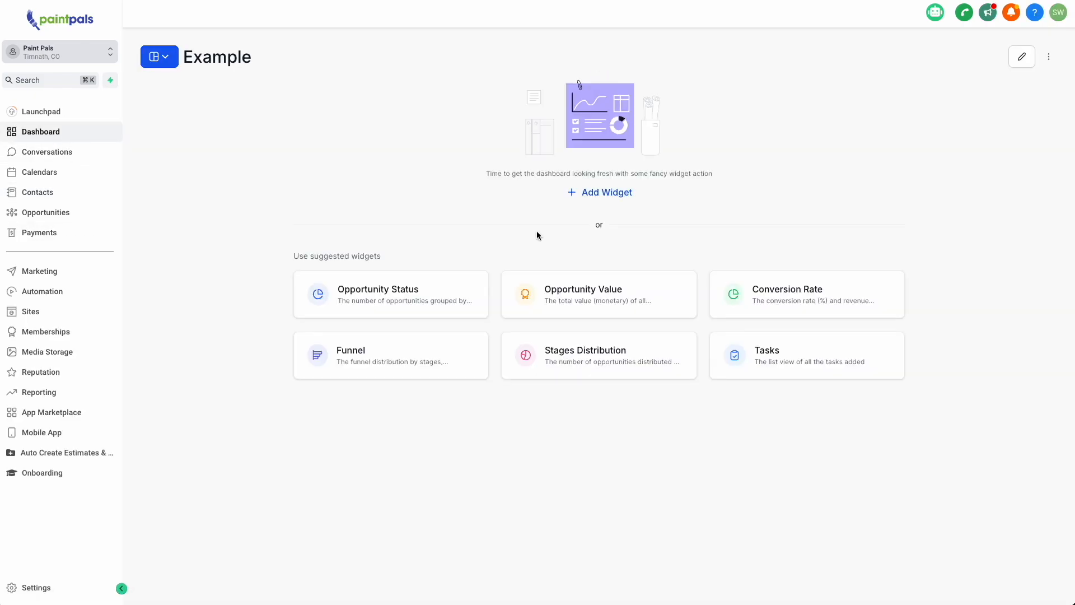
left_click(1022, 57)
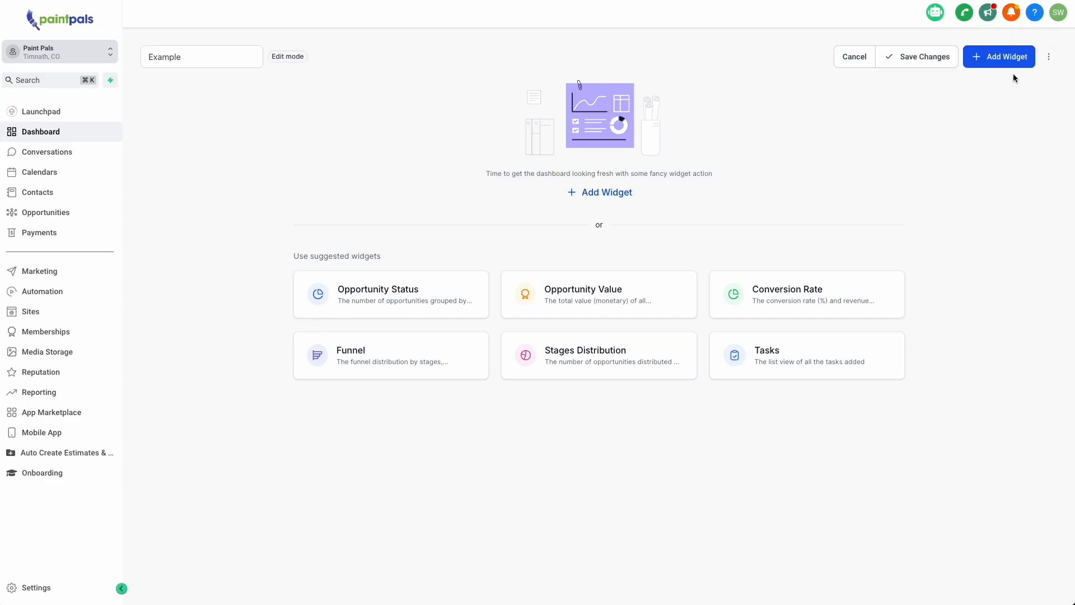
left_click(1017, 51)
left_click(833, 484)
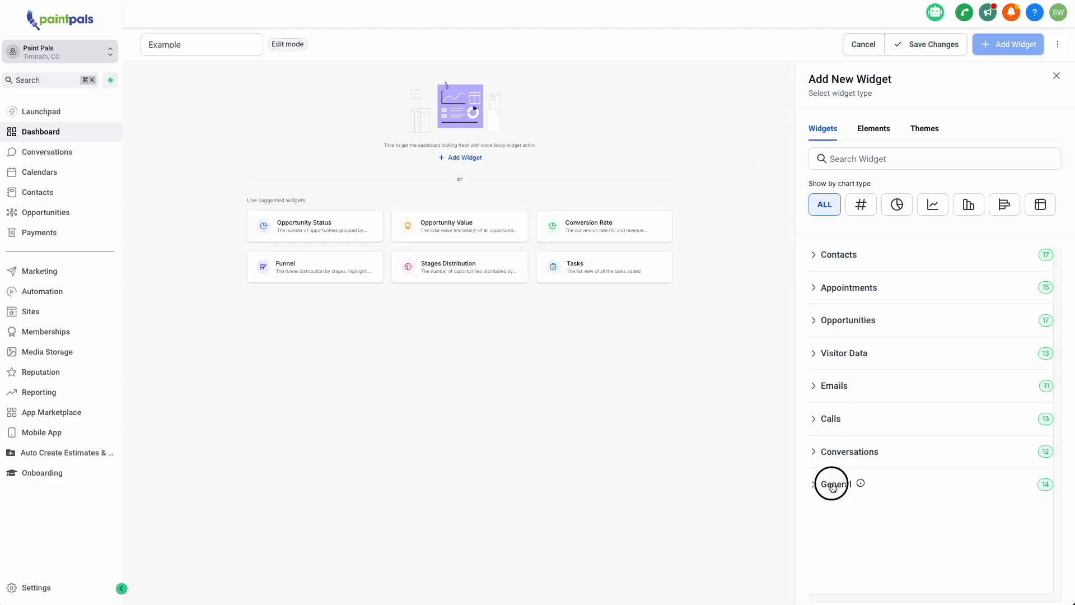
scroll(914, 442, "down", 5)
left_click(869, 491)
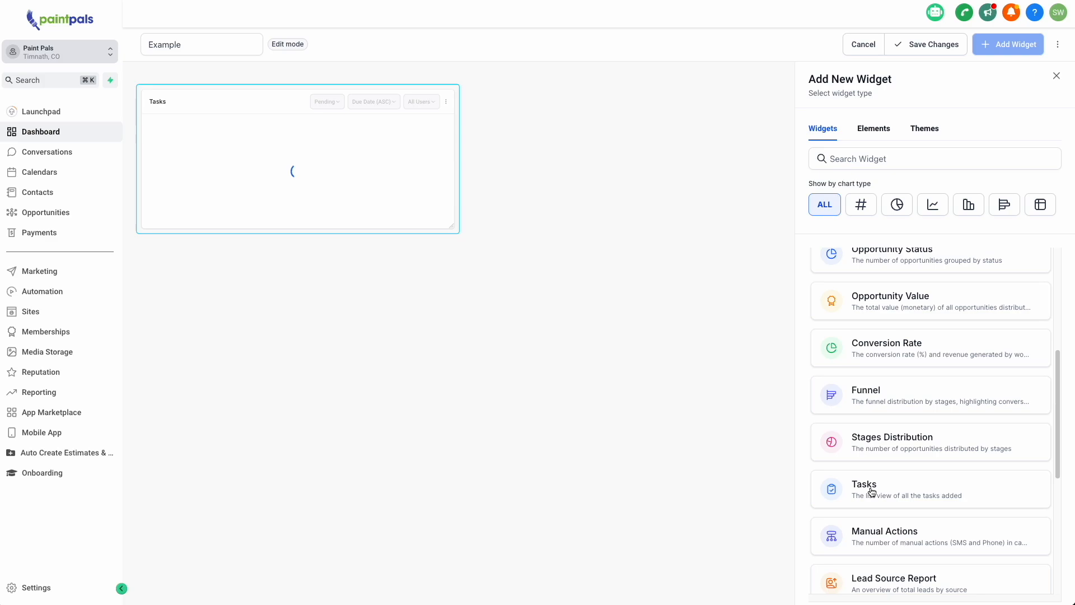
left_click(1056, 77)
left_click_drag(586, 296, 665, 350)
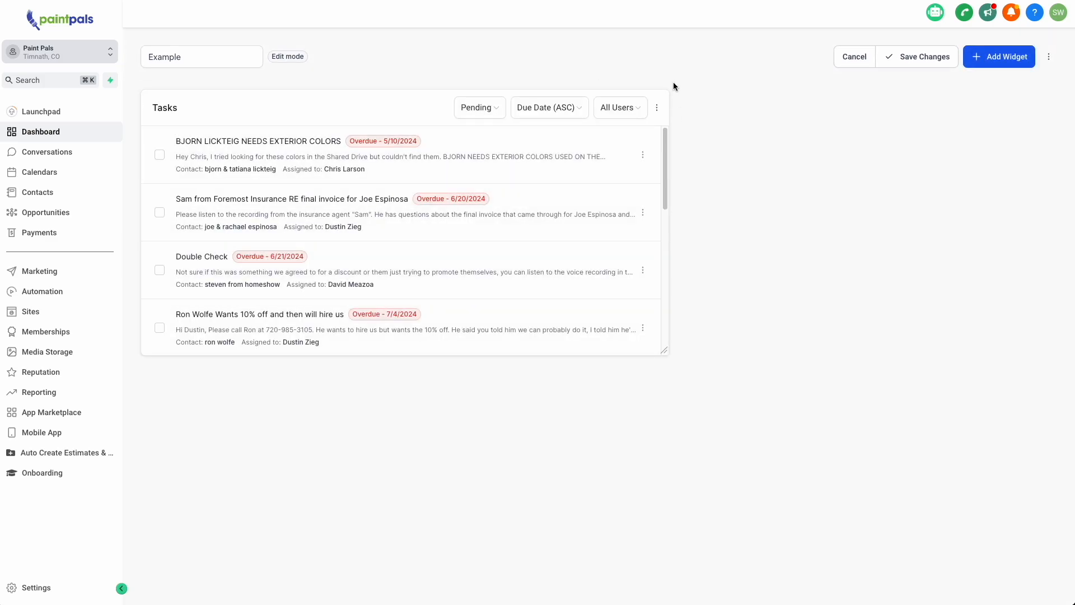
Set the Tasks widget to show a single user's tasks and save the dashboard changes.
left_click(660, 108)
left_click(741, 230)
left_click(932, 60)
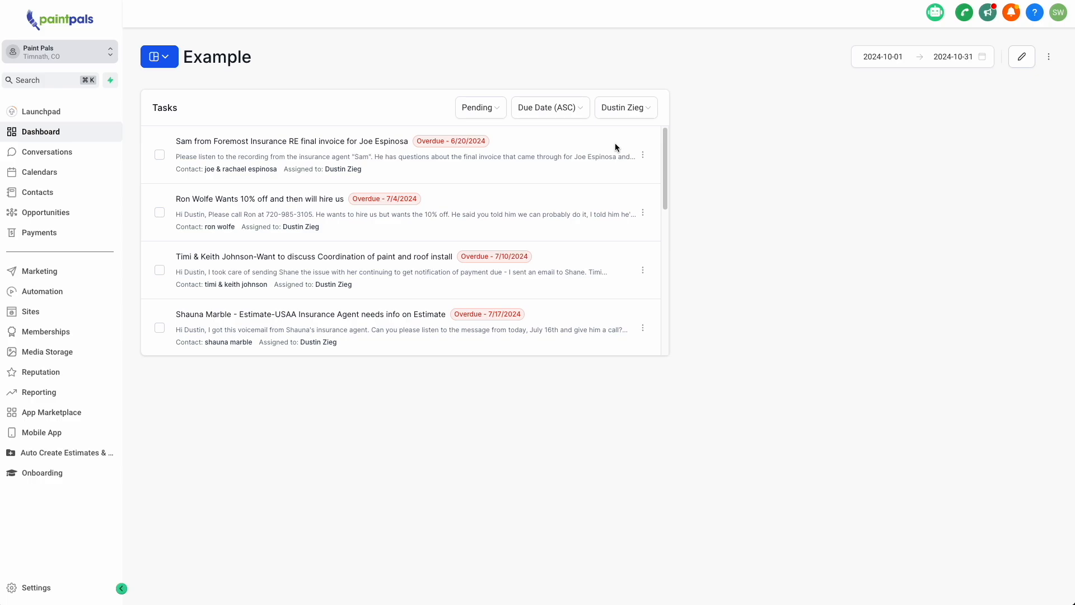
Switch the Tasks widget's user filter to a different user and back to All Users.
left_click(651, 111)
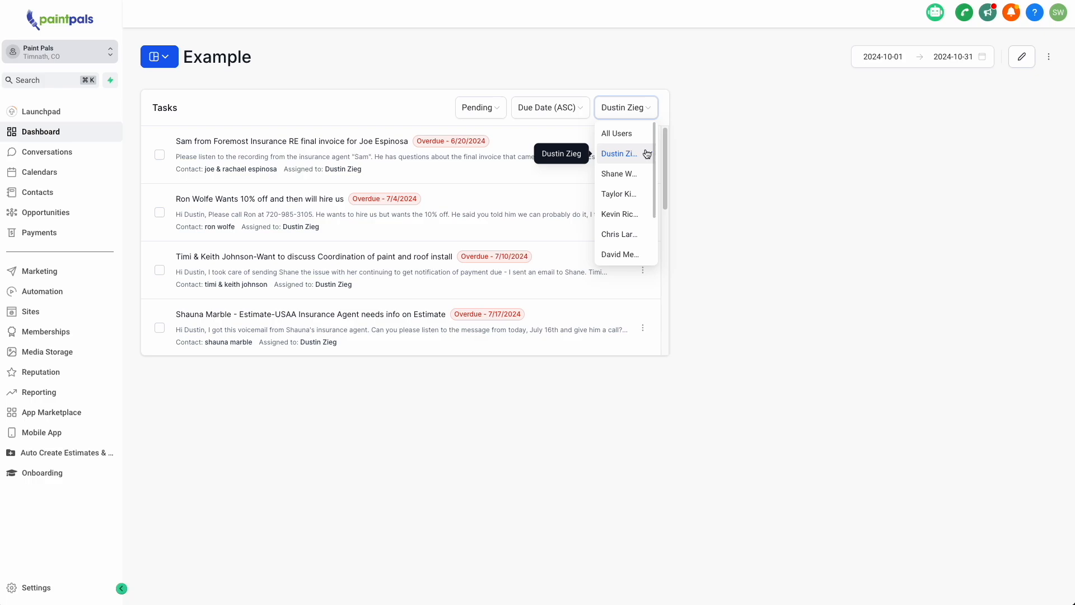
left_click(638, 172)
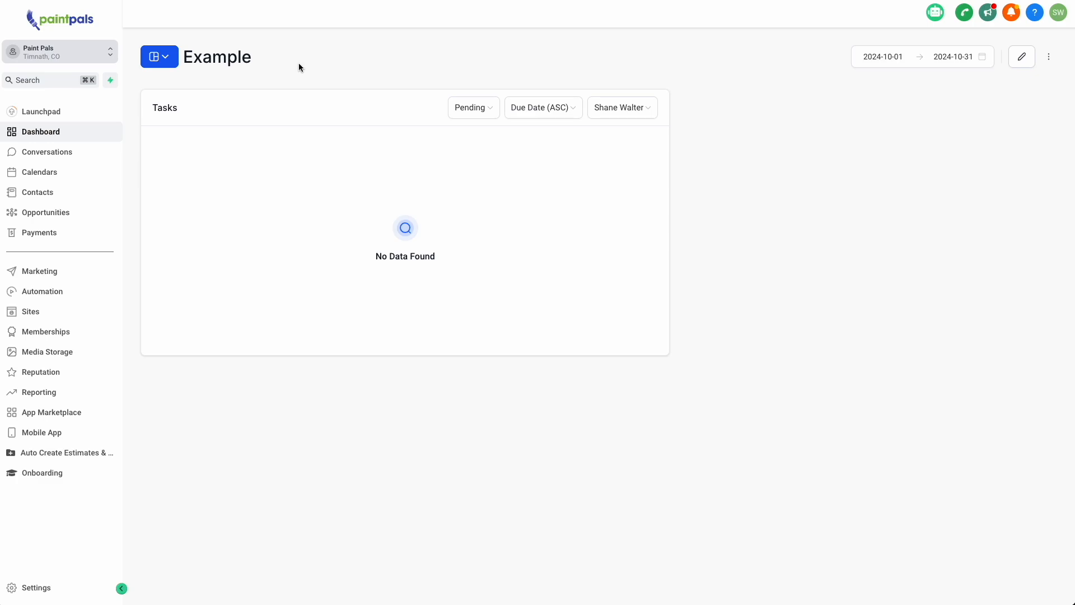
left_click(613, 108)
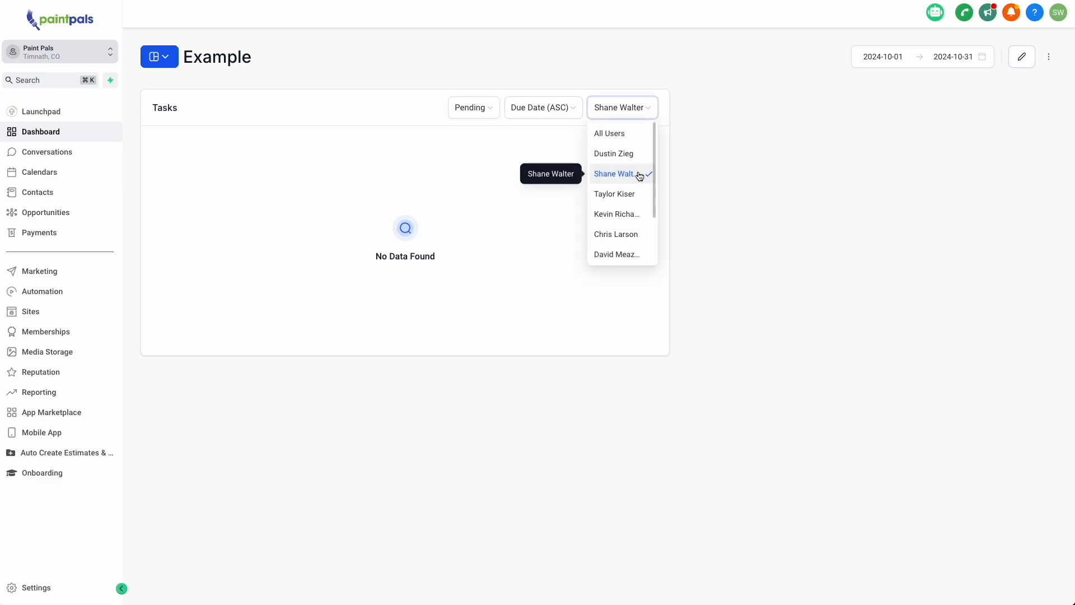
left_click(621, 132)
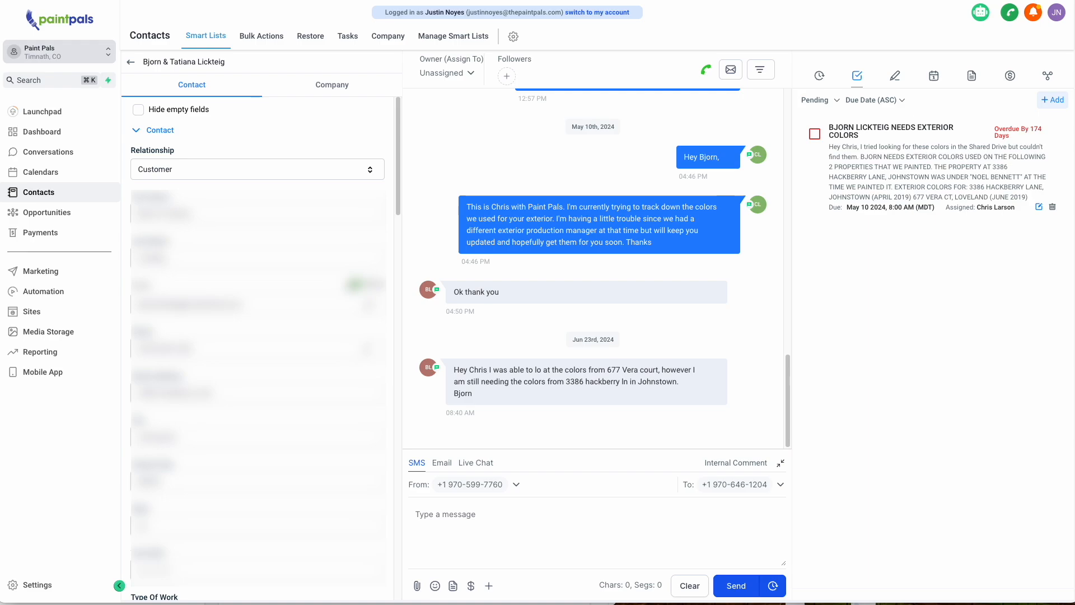
Review the contact's activity and tasks, including the task about exterior colors and its status filter.
left_click_drag(226, 62, 161, 58)
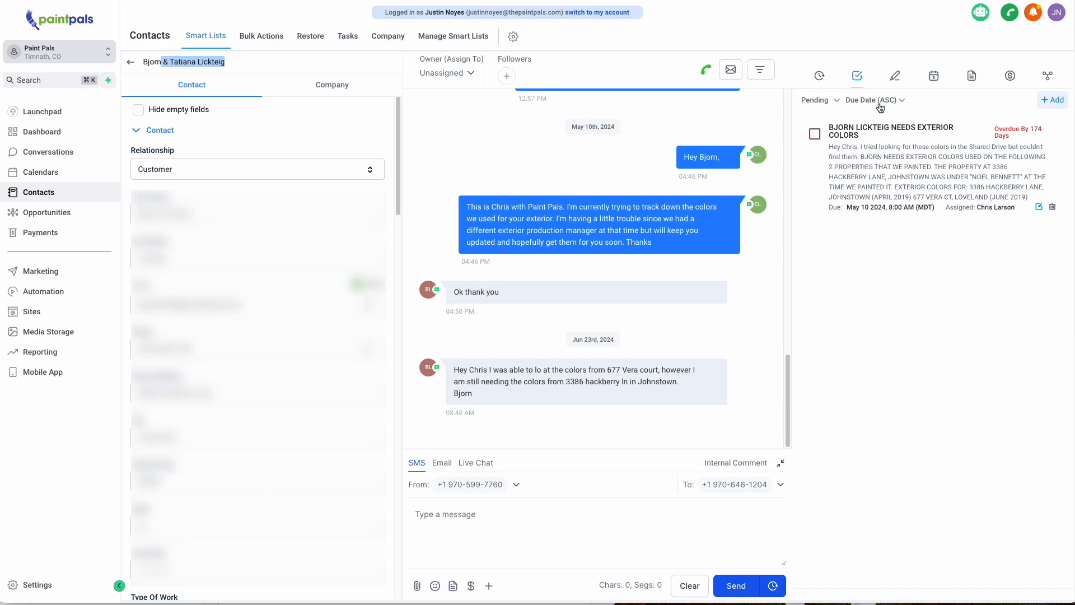
left_click(821, 80)
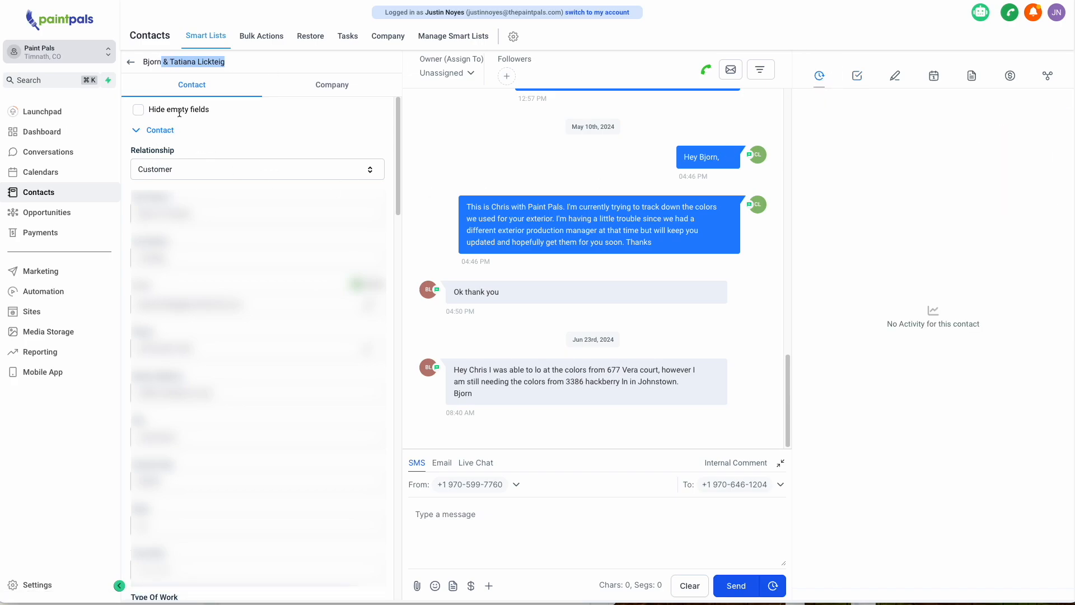
left_click(861, 83)
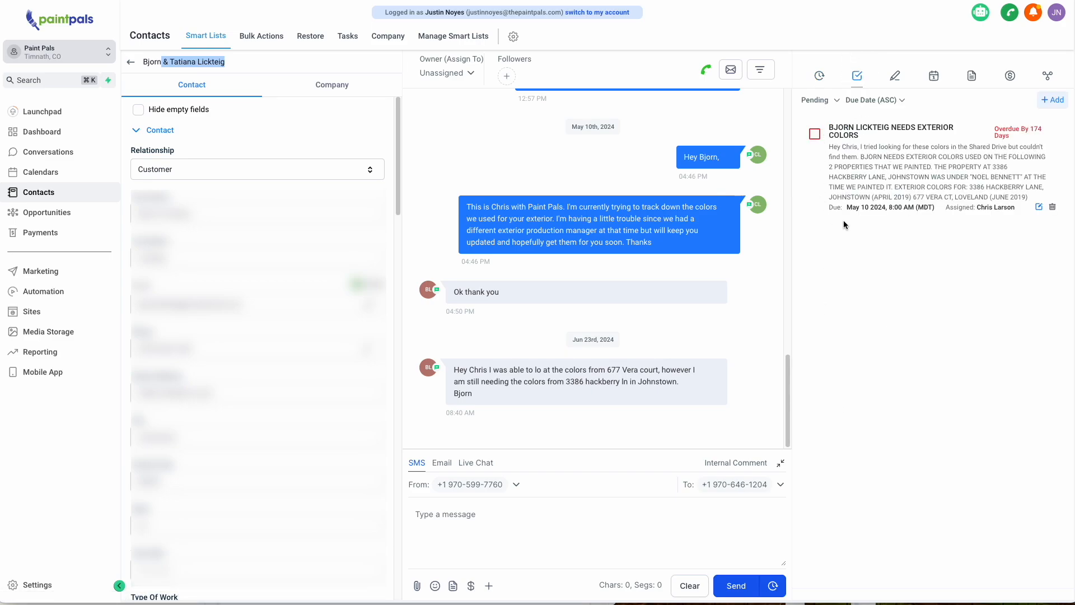
left_click(835, 102)
left_click(812, 137)
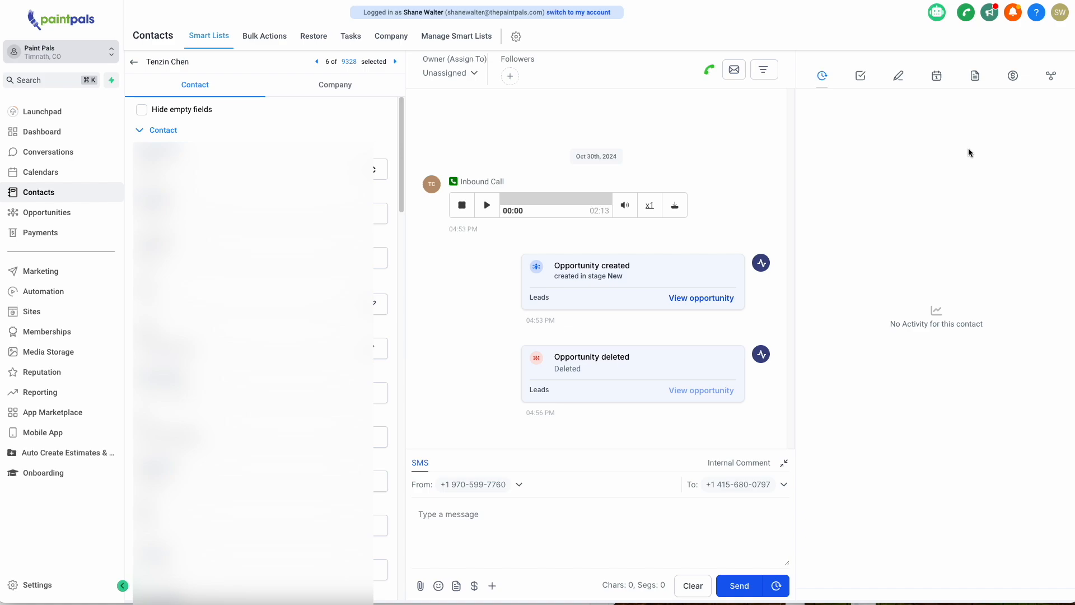
Add a task to the contact titled Example Title with description Example Description, assign it to a user and save it.
left_click(861, 76)
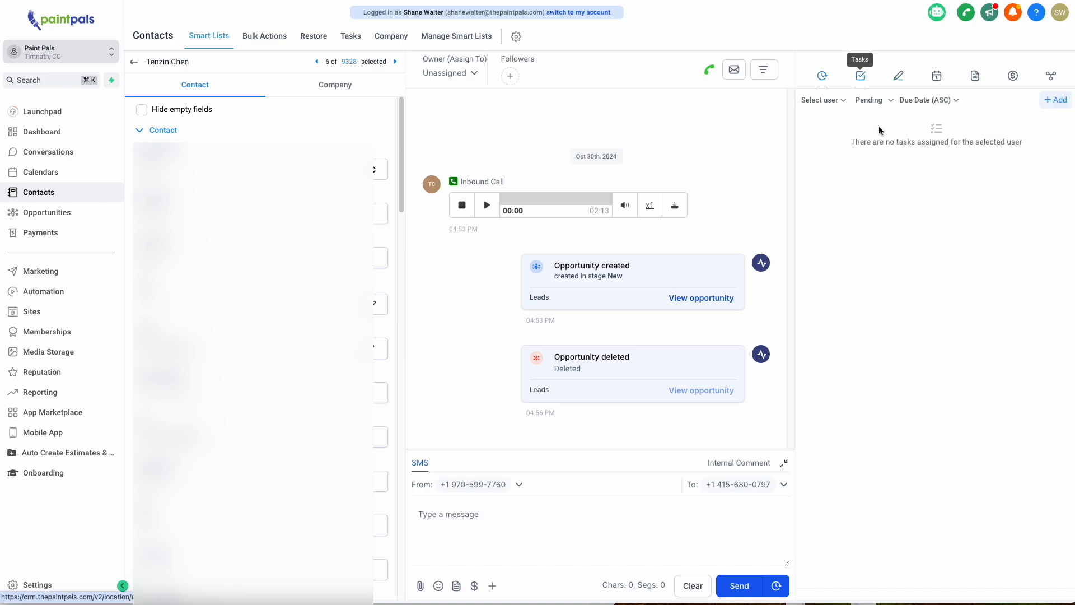
left_click(1056, 100)
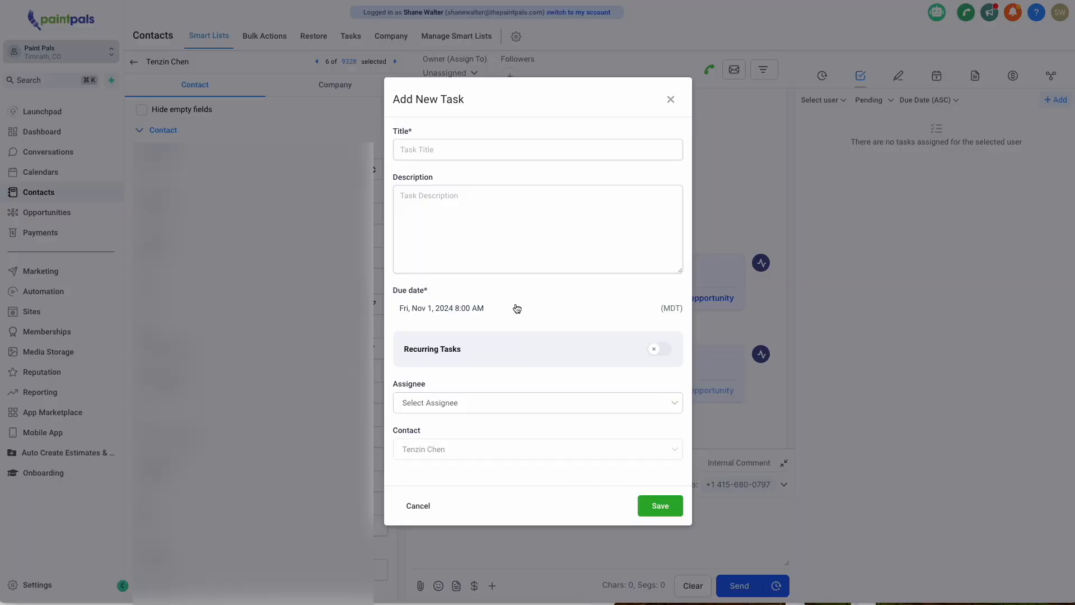
left_click(456, 149)
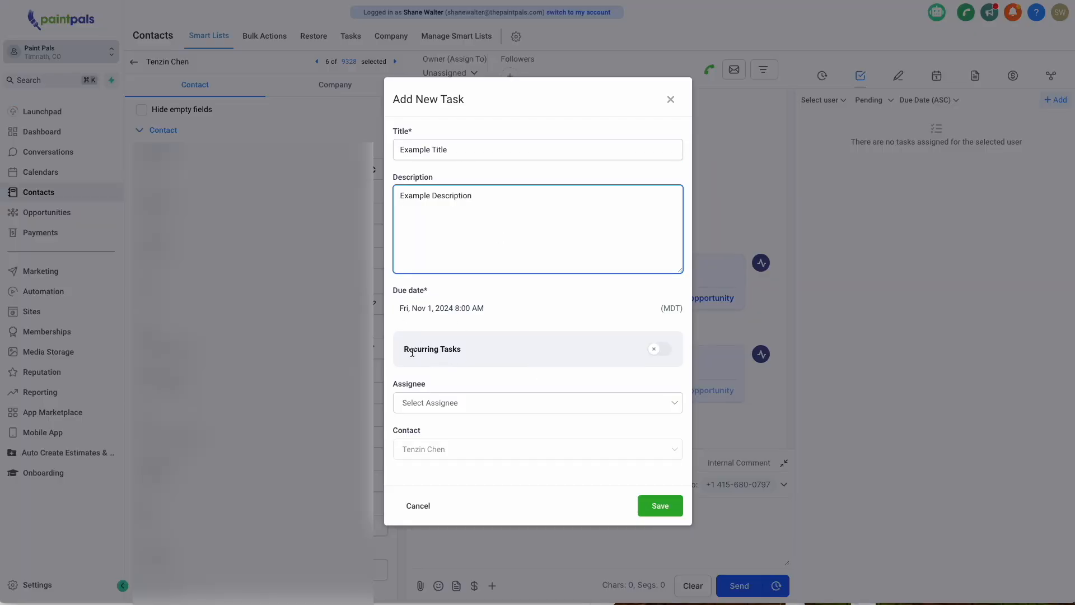
left_click_drag(403, 349, 478, 353)
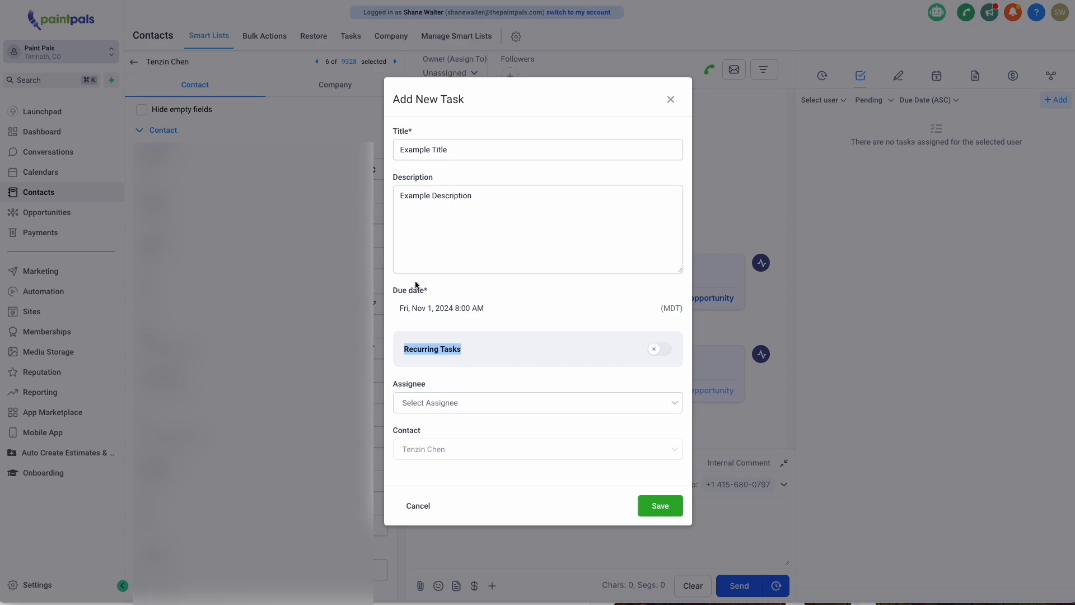
left_click(465, 406)
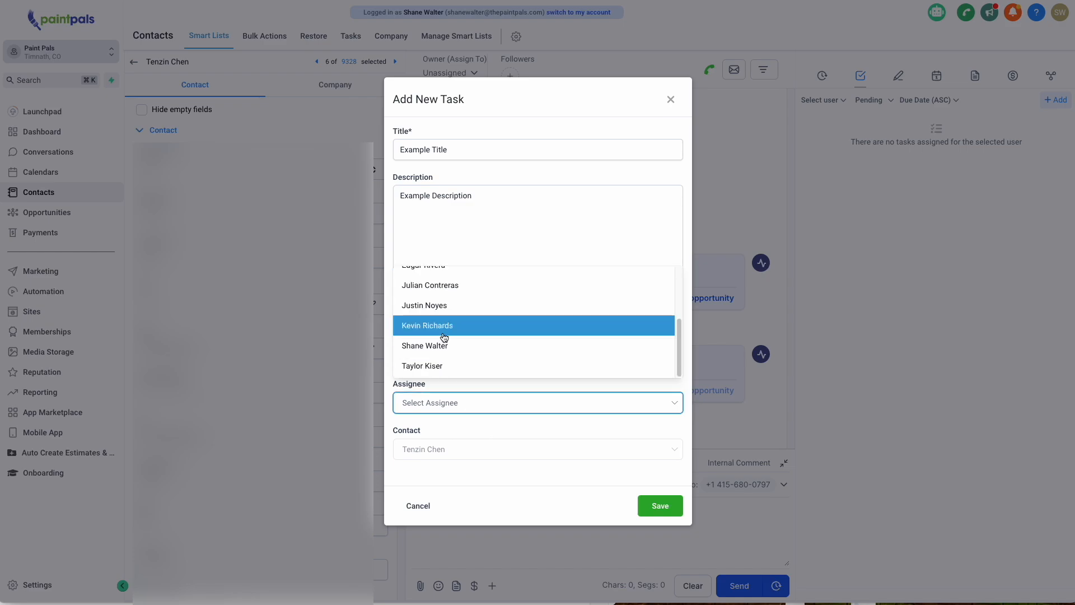
left_click(443, 346)
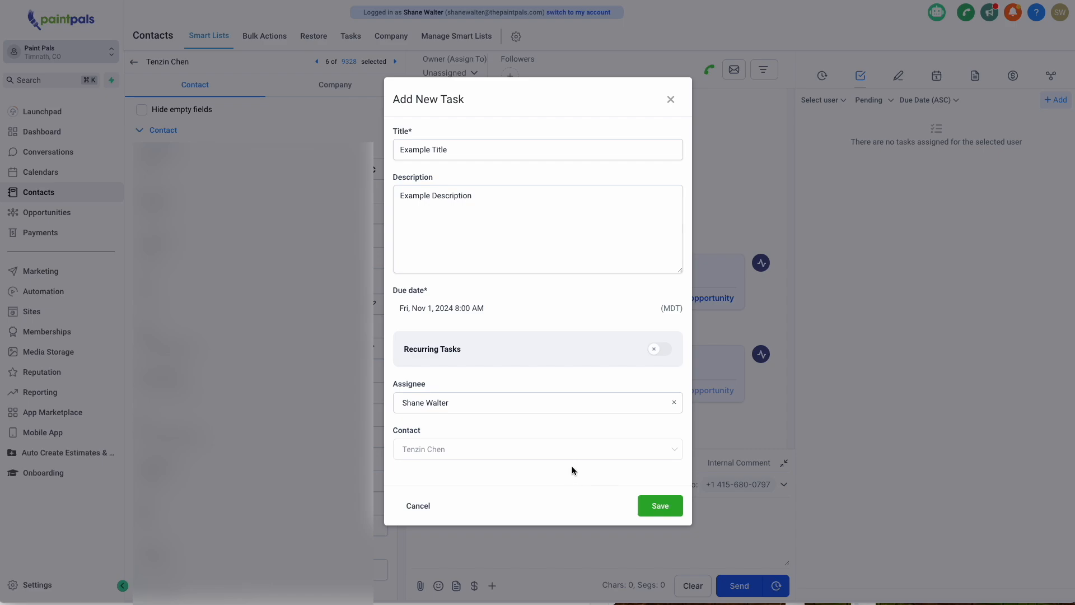
left_click(661, 507)
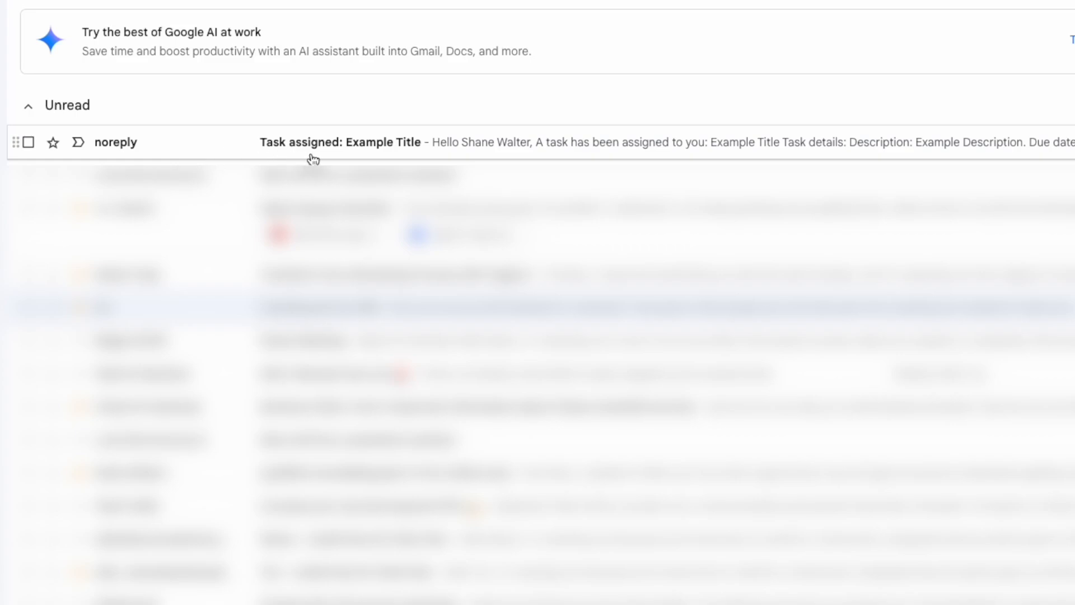
In Gmail, open the "Task assigned: Example Title" email and review its title, description, due date and assigner.
left_click(464, 148)
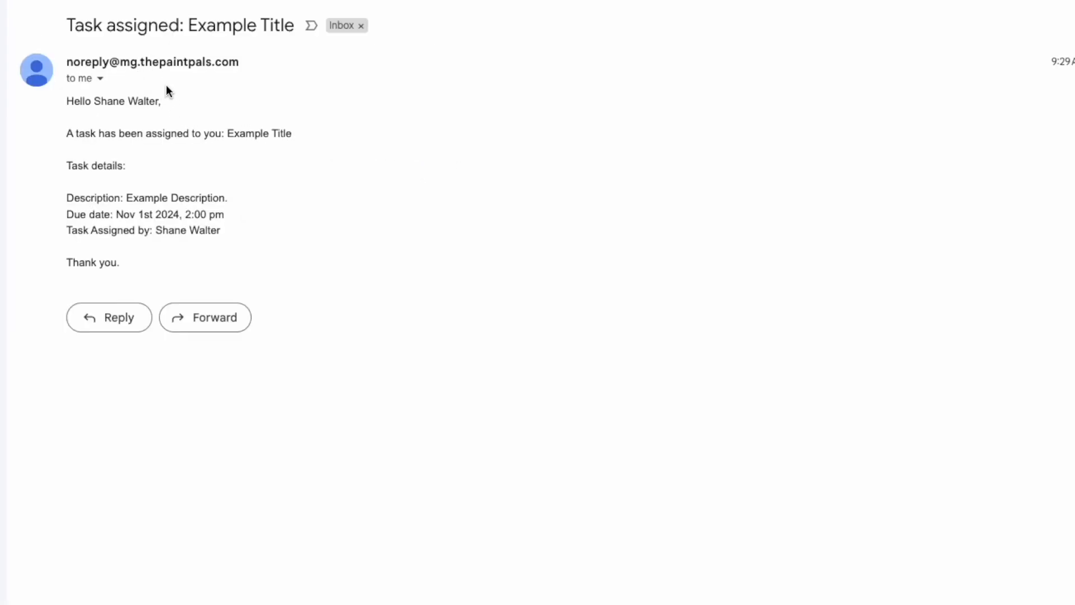
left_click_drag(189, 26, 303, 27)
left_click_drag(127, 197, 212, 197)
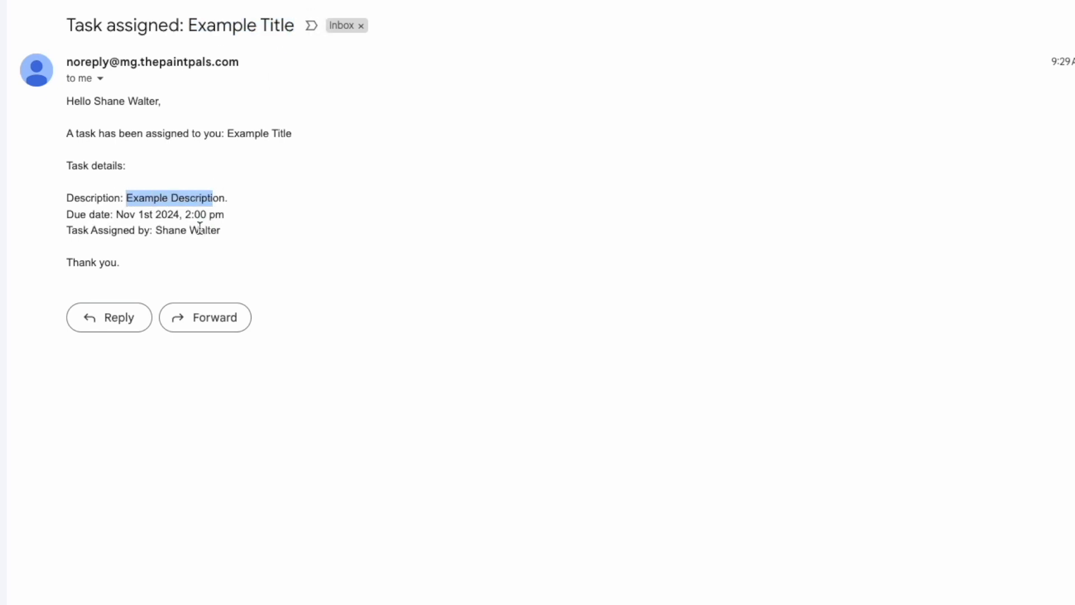
left_click_drag(114, 214, 254, 214)
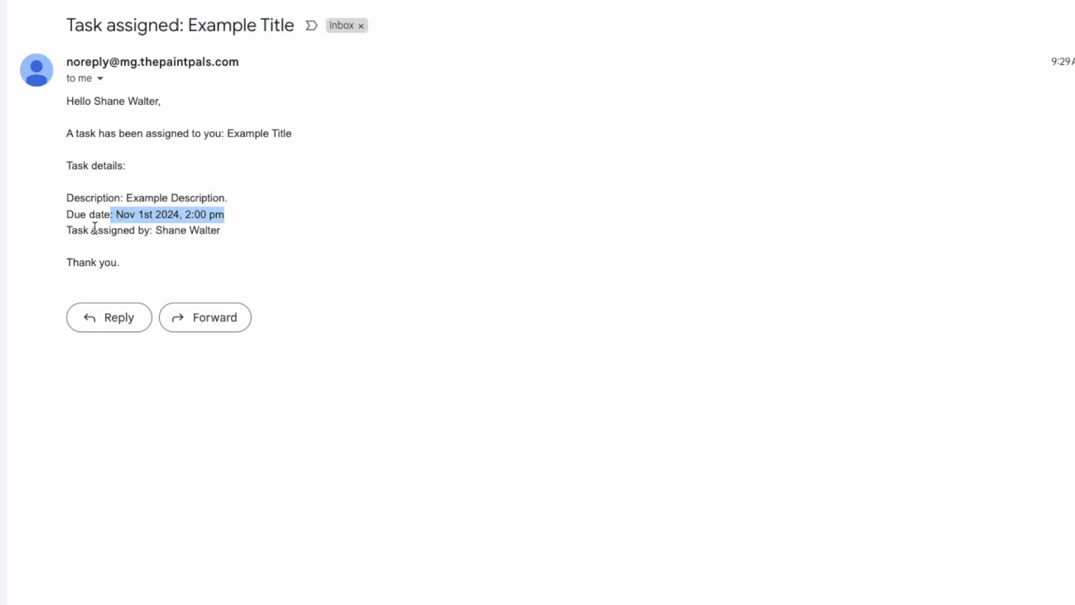
left_click(86, 230)
left_click_drag(85, 230, 226, 237)
left_click(233, 235)
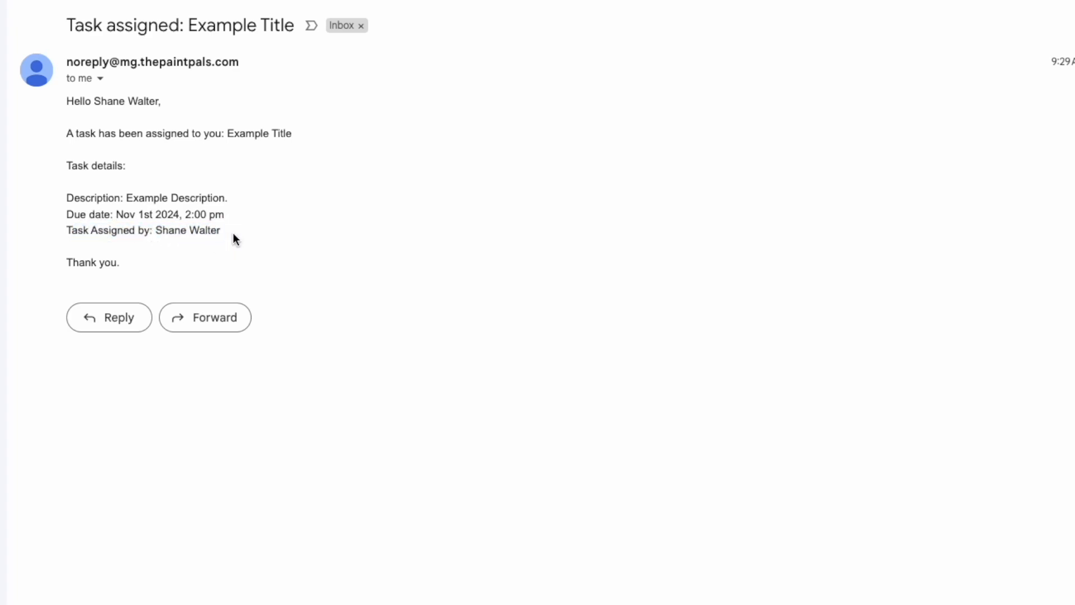
left_click_drag(157, 231, 225, 239)
left_click(218, 235)
left_click_drag(157, 231, 234, 240)
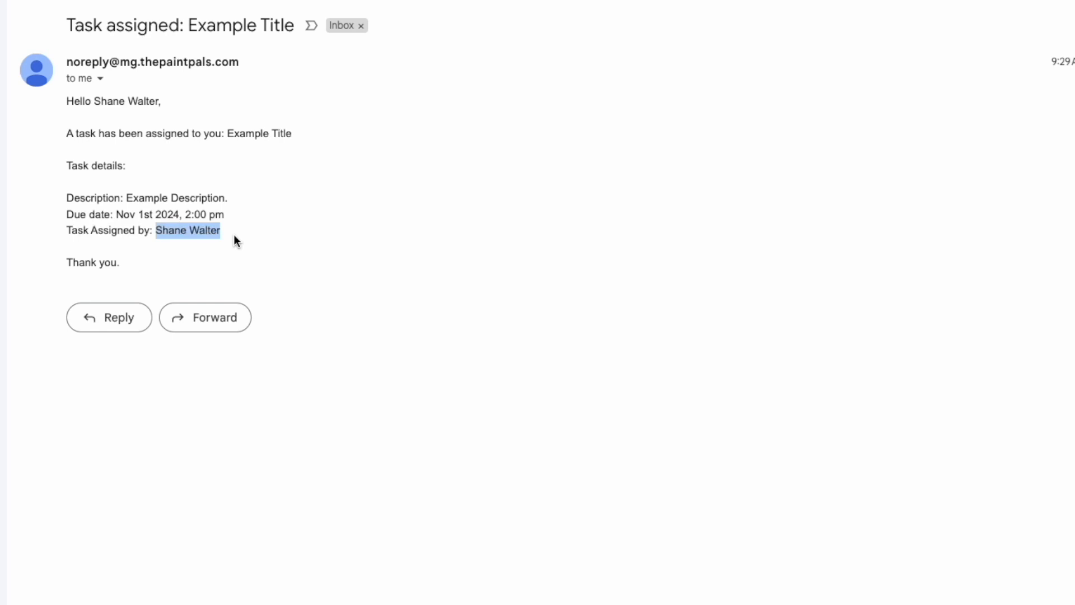